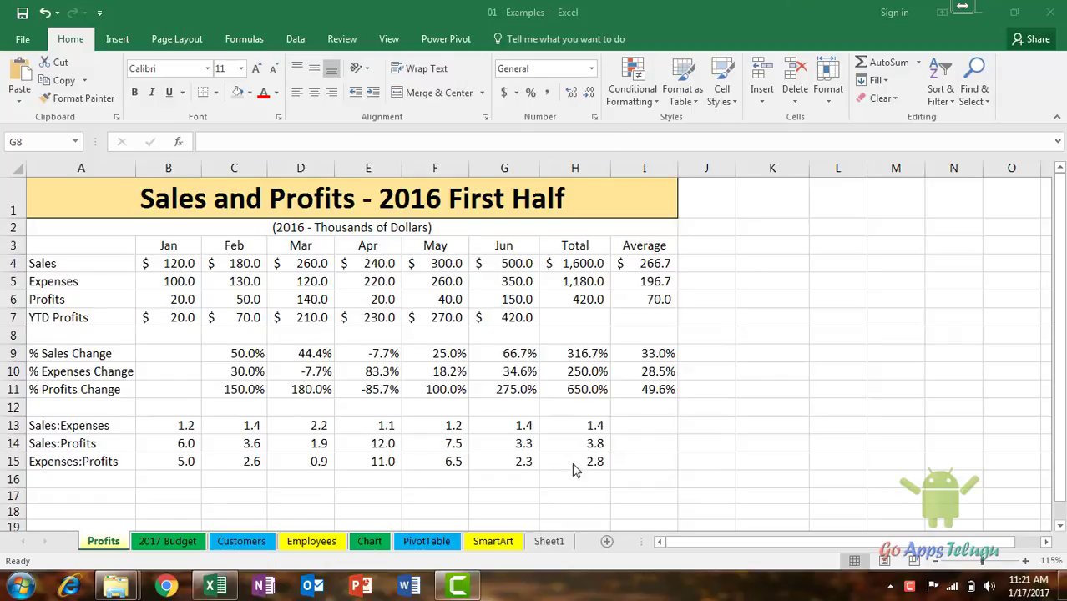
Cycle through the 2017 Budget, Customers, Employees, Chart and Profits sheets, ending on 2017 Budget
key("alt+Tab")
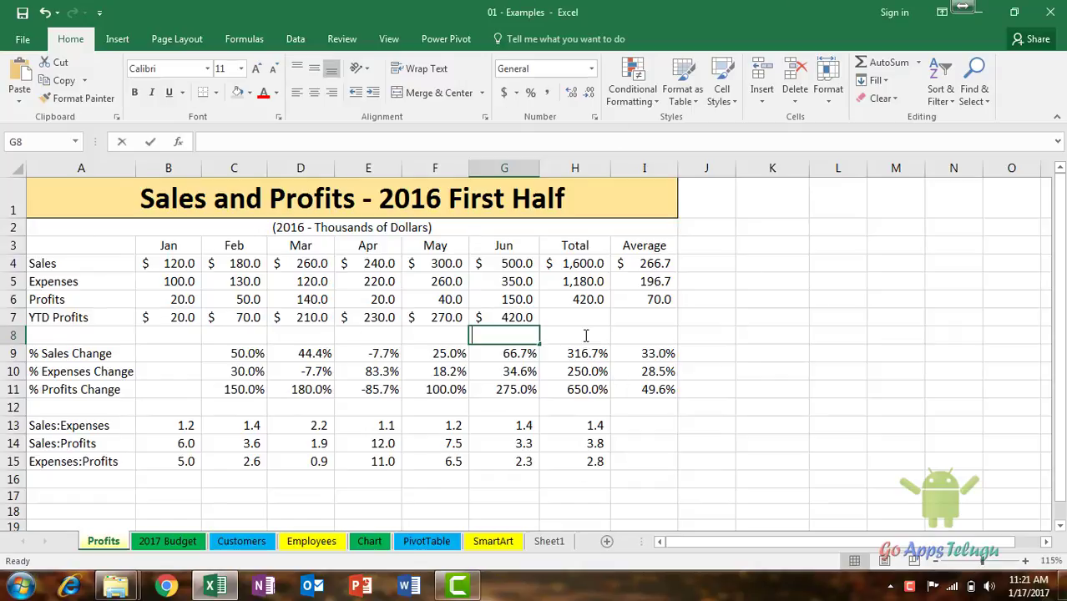
key("BackSpace")
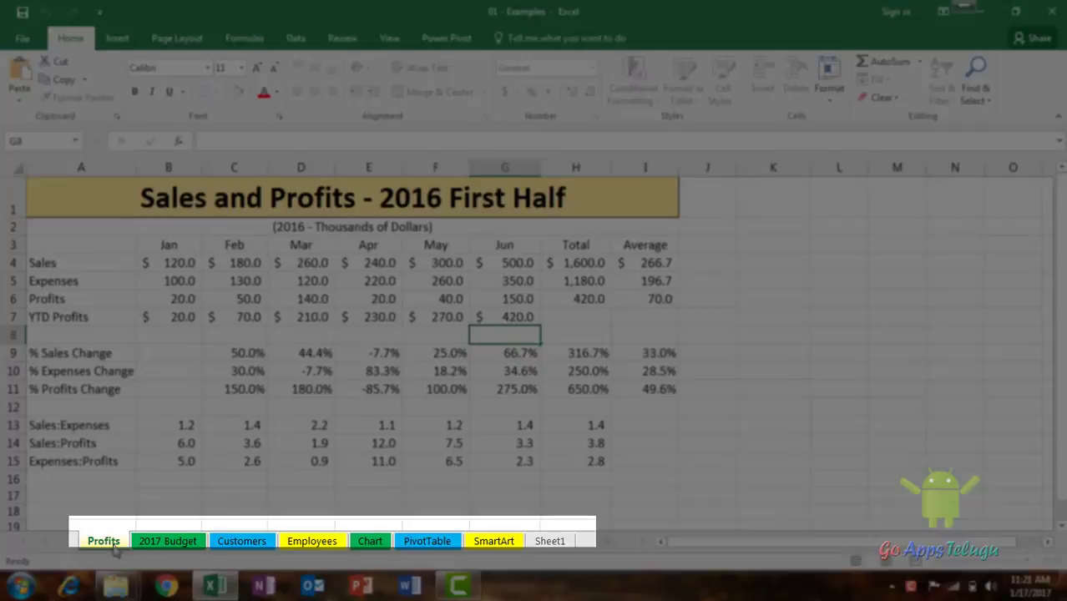
left_click(166, 542)
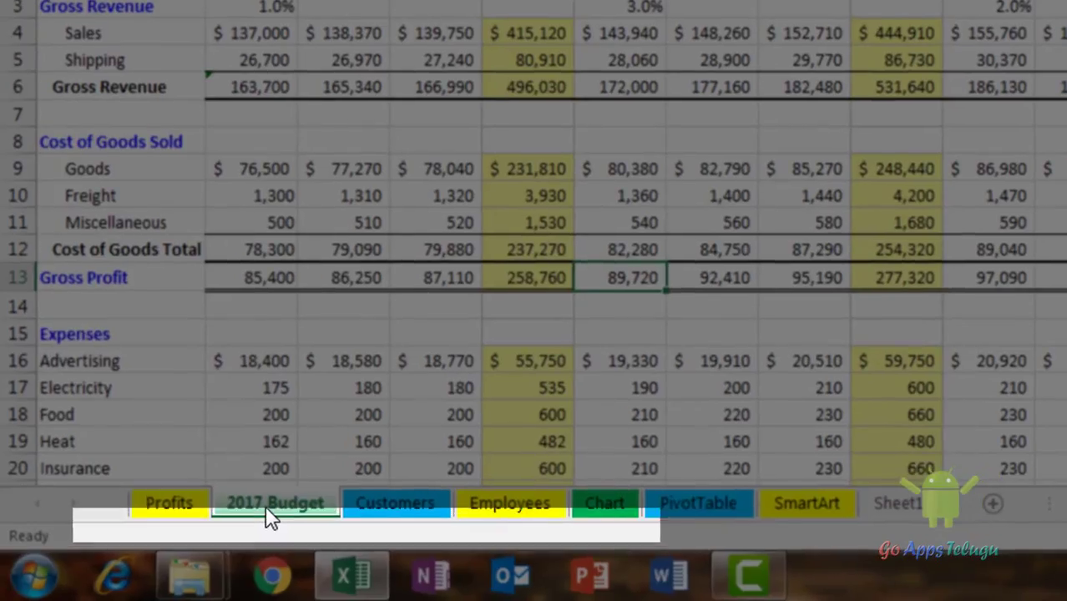
left_click(396, 504)
left_click(511, 504)
left_click(608, 503)
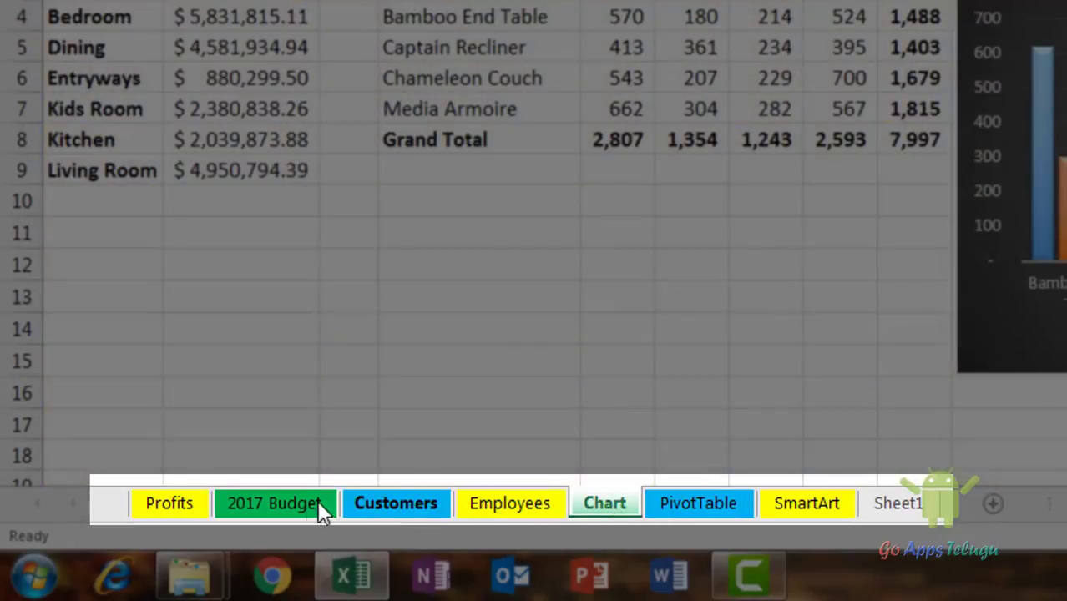
left_click(148, 509)
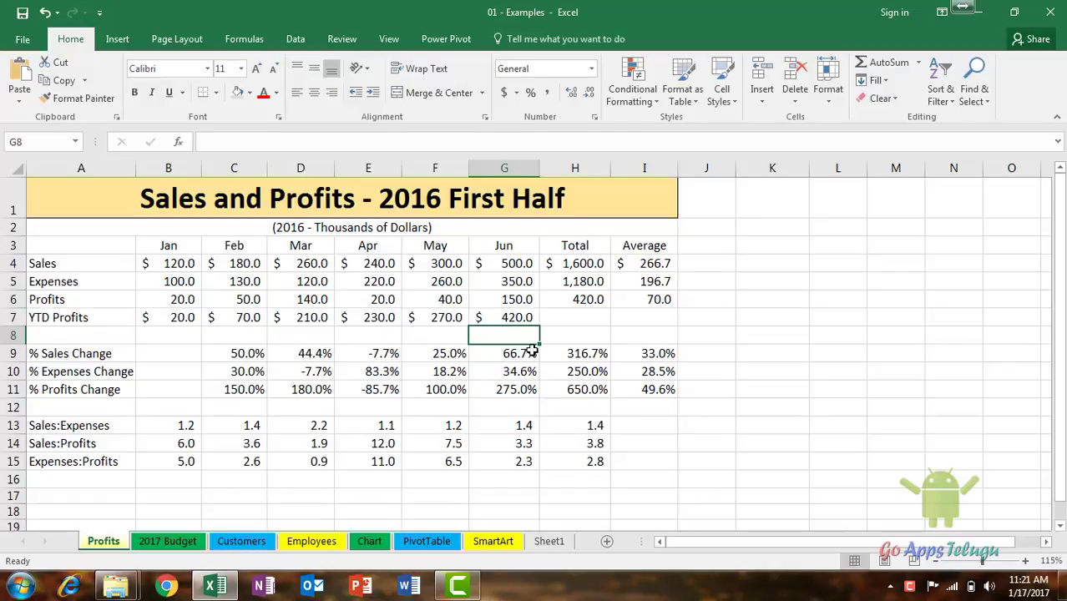
left_click(191, 547)
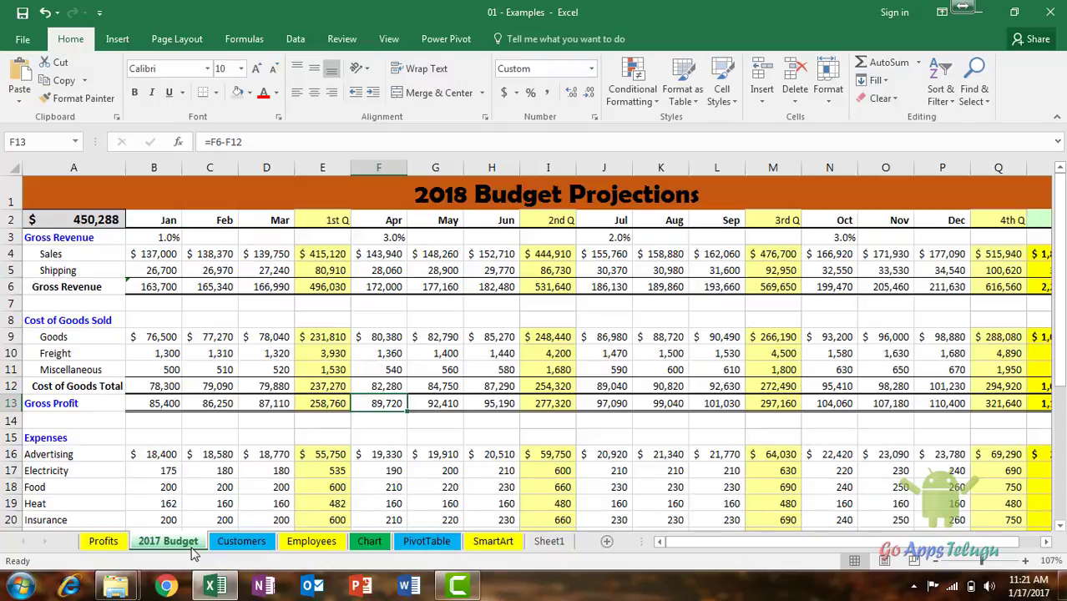
Show the Customers sheet's web-sales customer list with name, phone and address columns
left_click(236, 549)
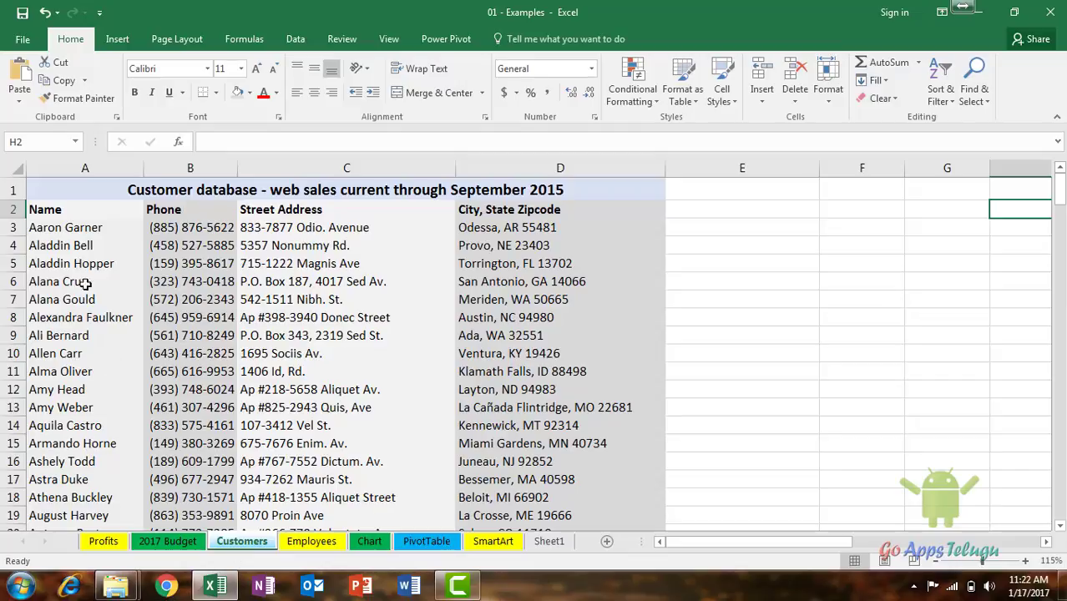
left_click(77, 212)
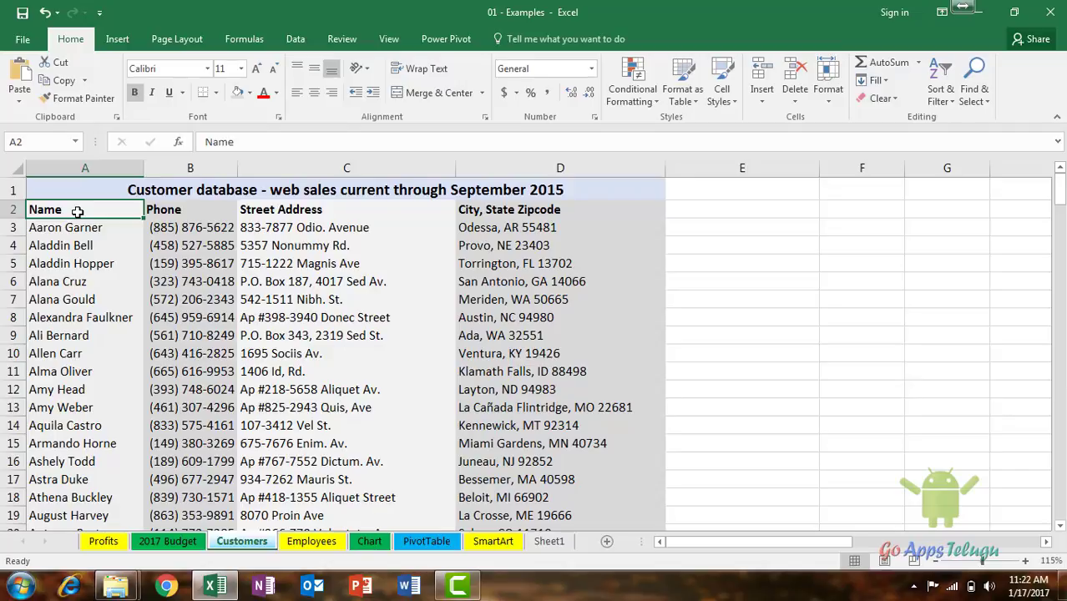
left_click(714, 209)
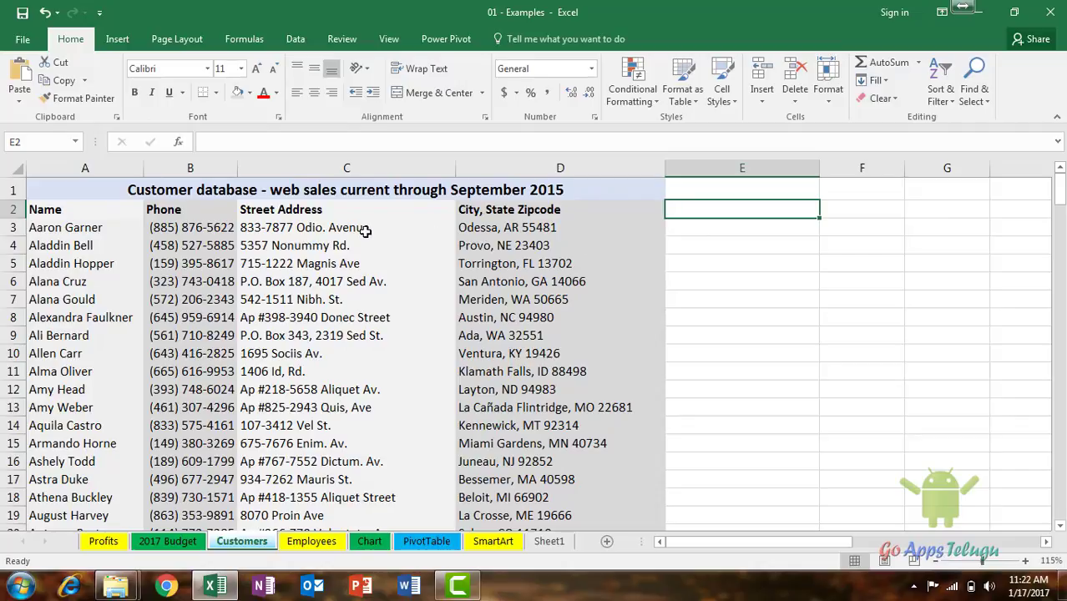
Show the Employees sheet's staff table with salary, job rating and New Salary columns
left_click(324, 544)
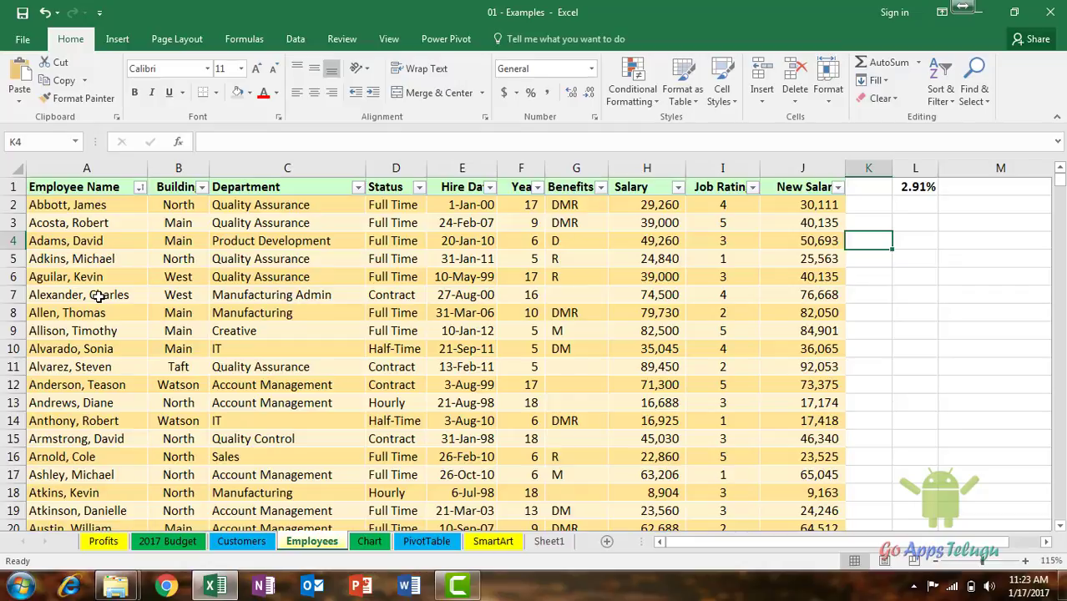
On the Chart sheet, select the Furniture Sales by Region chart and show its Design options
left_click(369, 543)
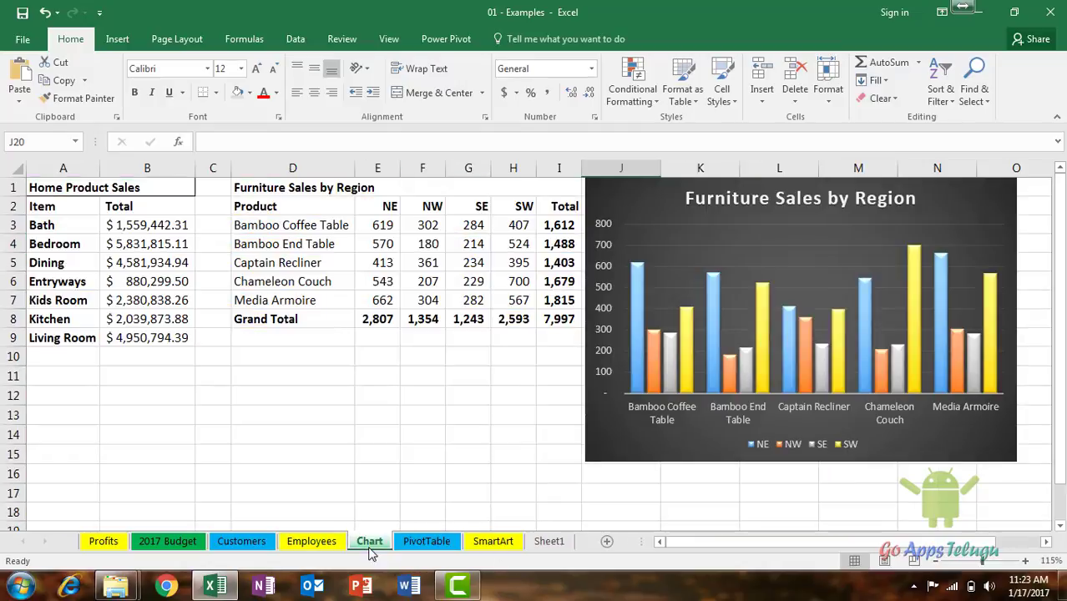
left_click(69, 262)
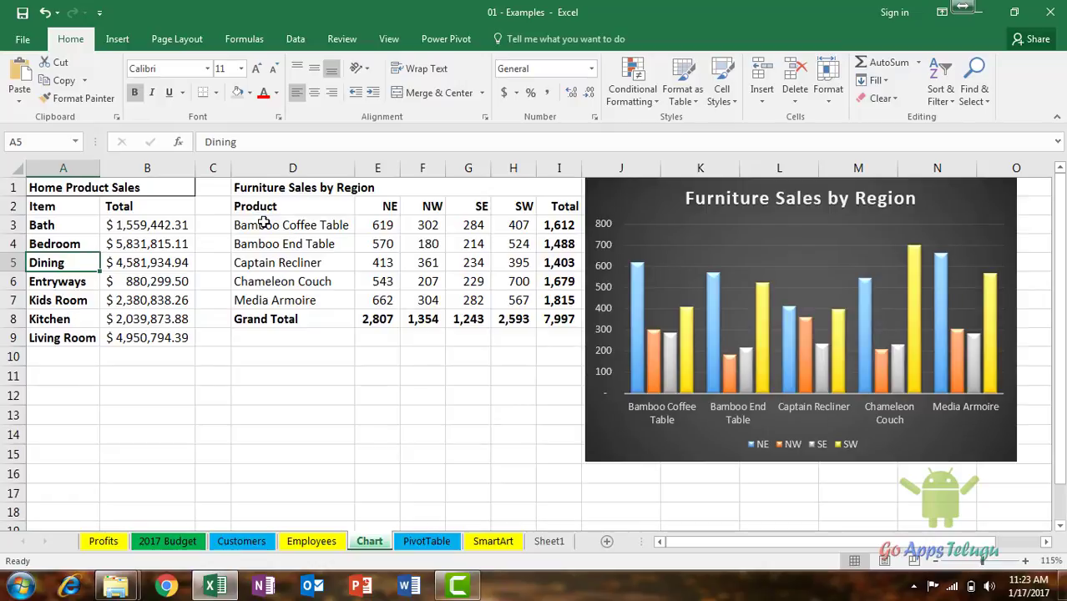
left_click(800, 249)
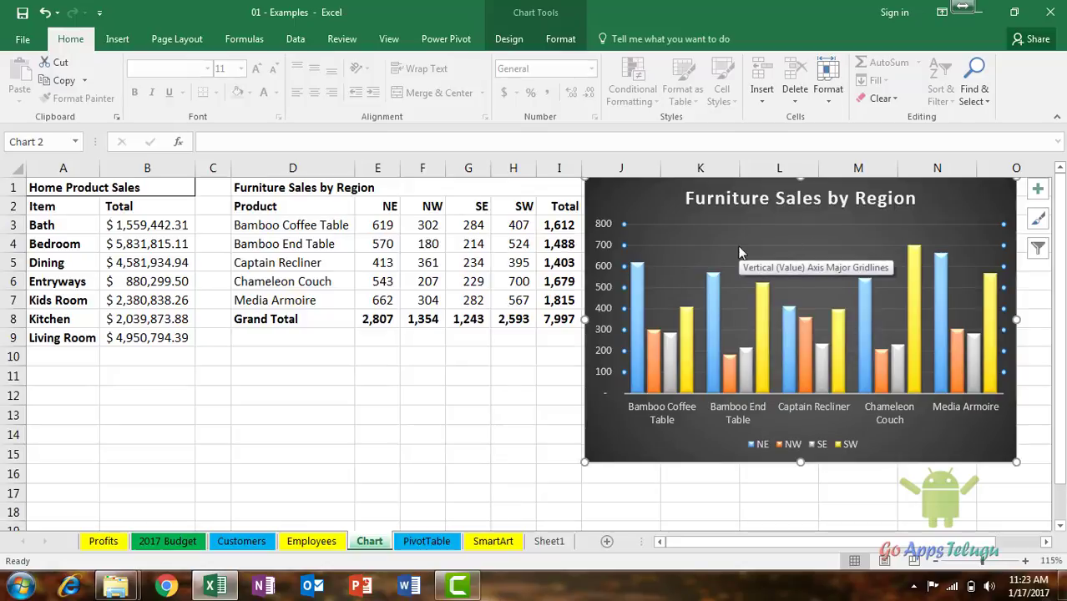
left_click(510, 39)
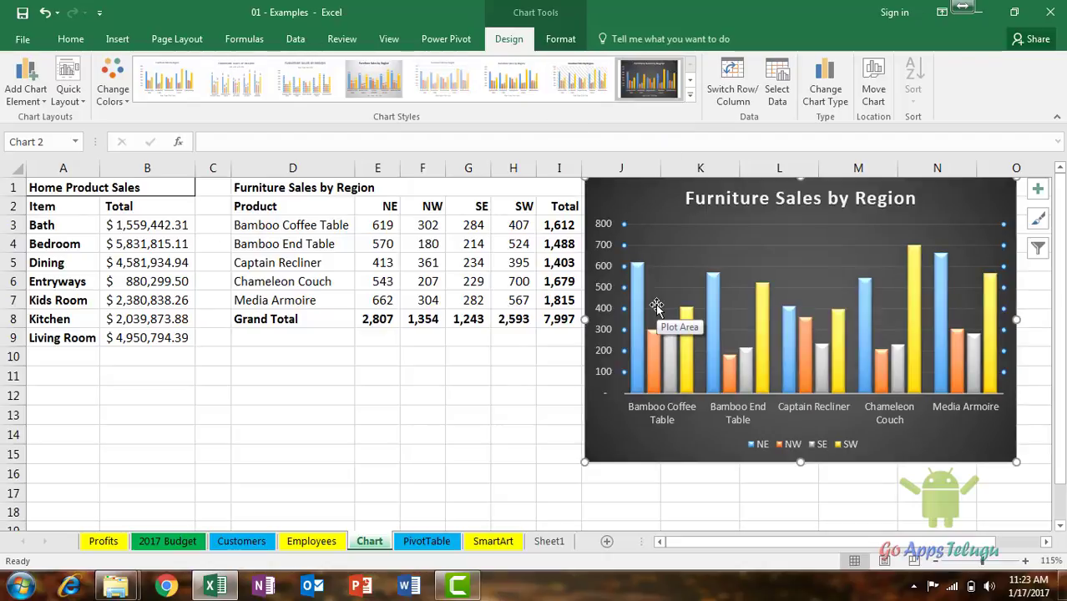
Select Grand Total cell D8 and browse the AutoSum, Financial, Logical and Date & Time function lists
left_click(253, 45)
left_click(244, 315)
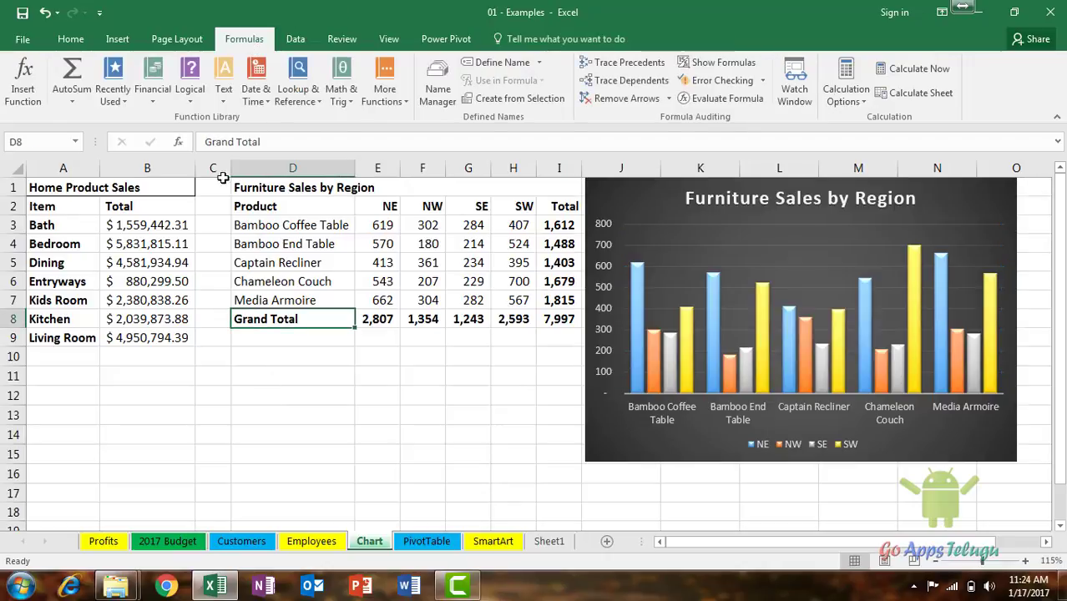
left_click(86, 98)
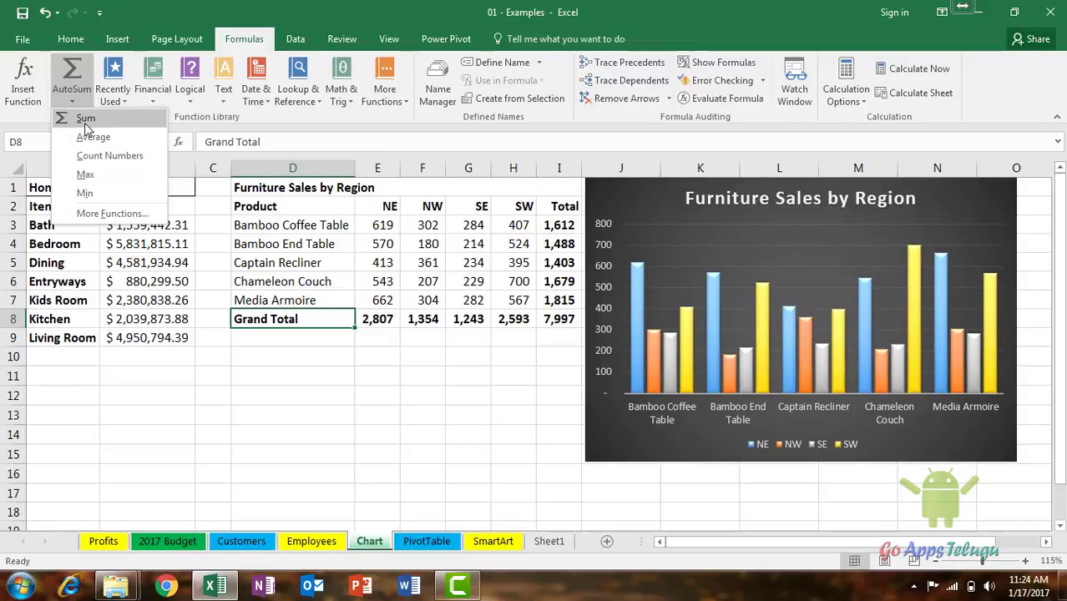
left_click(167, 92)
left_click(191, 90)
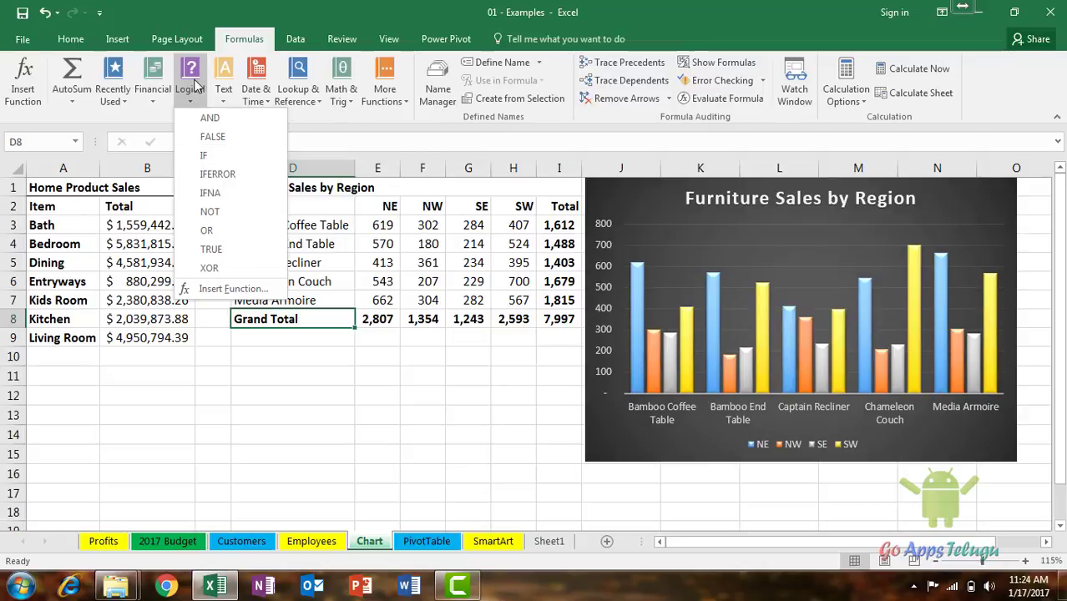
left_click(262, 94)
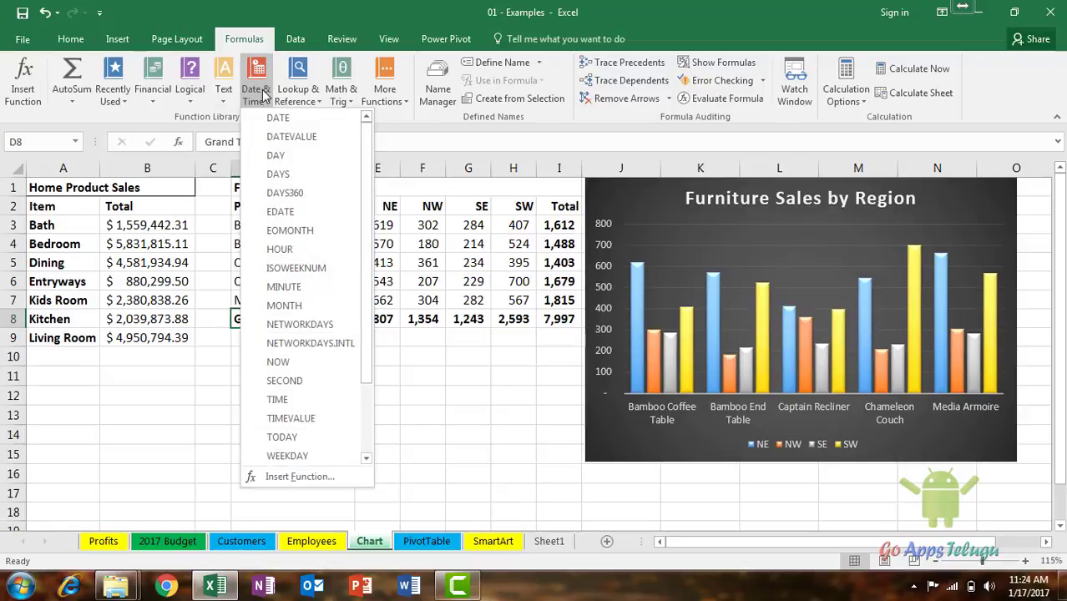
left_click(262, 94)
left_click(262, 94)
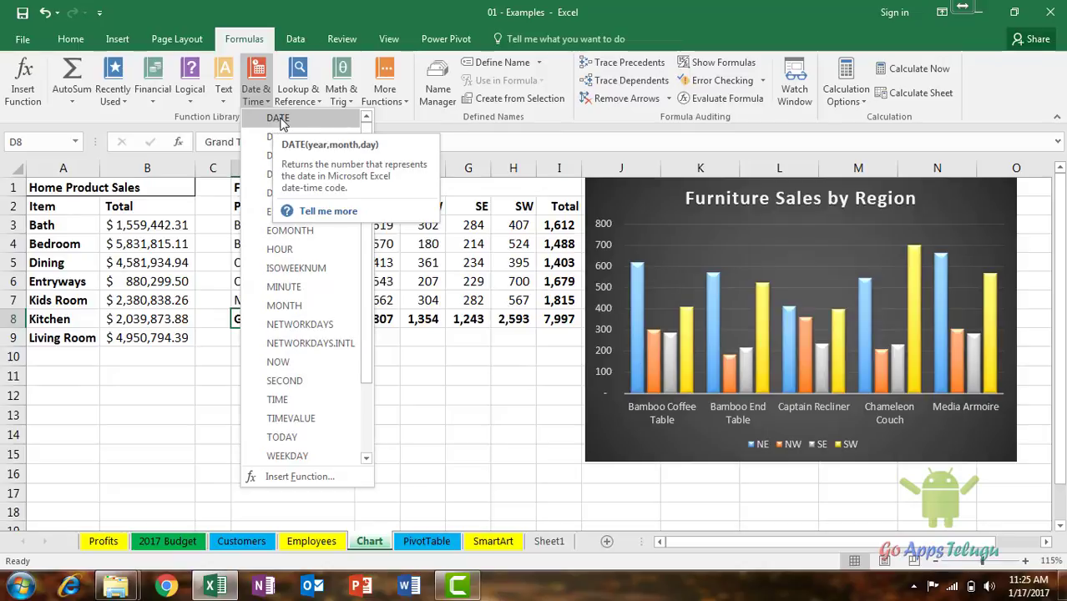
Browse the Math & Trig, More Functions and Financial function lists, then close them
mouse_move(334, 95)
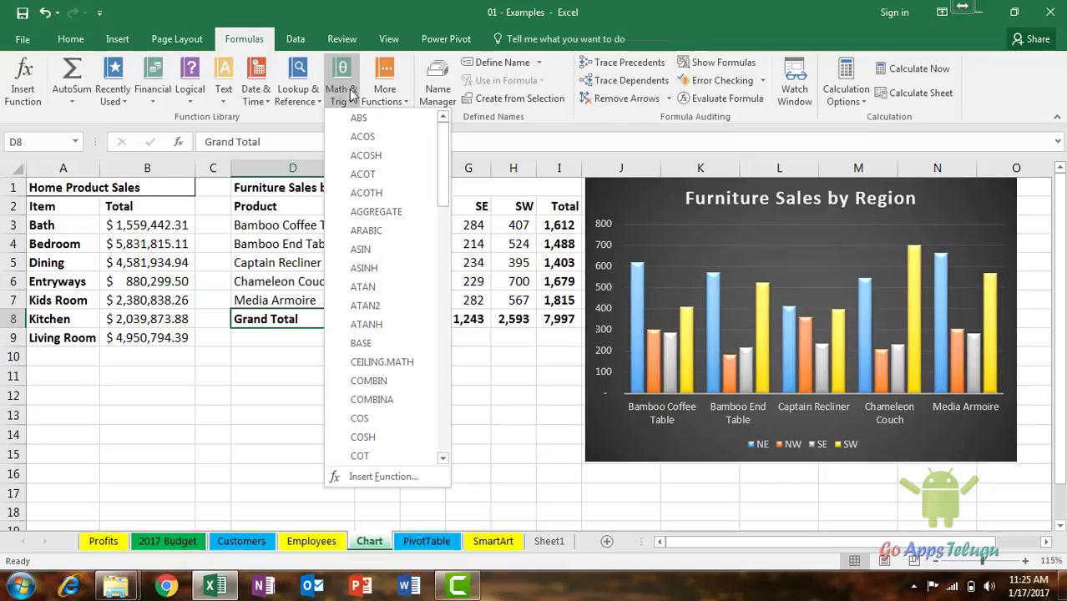
mouse_move(386, 95)
mouse_move(400, 135)
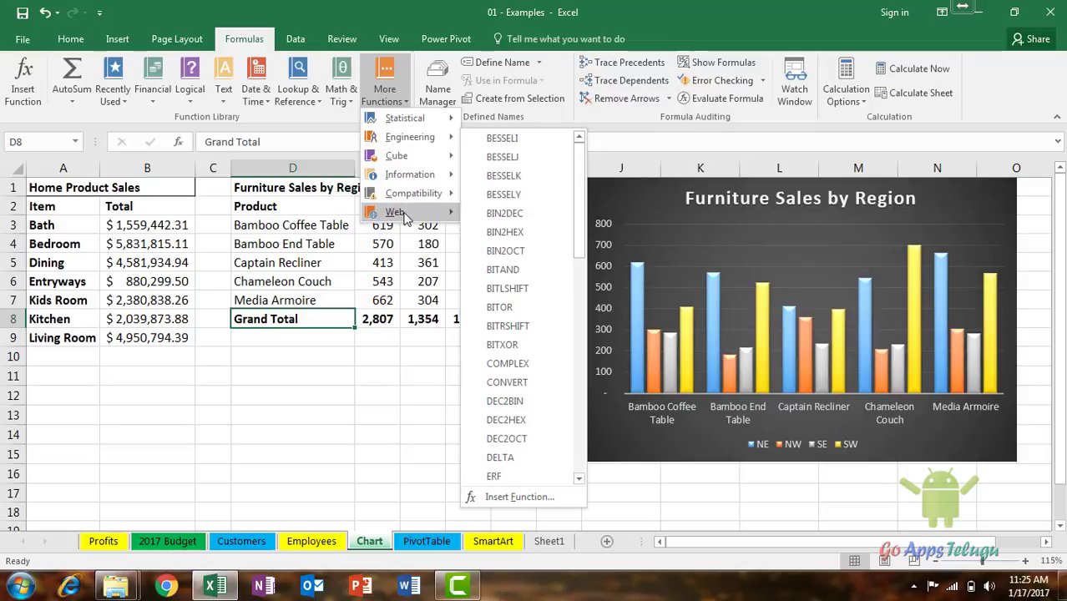
mouse_move(404, 214)
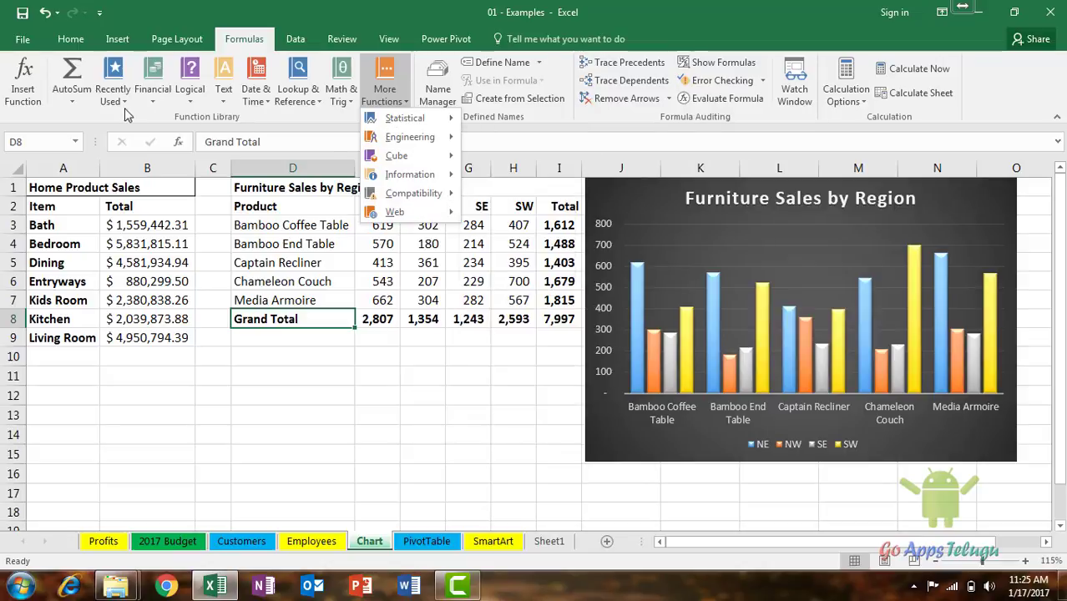
left_click(152, 105)
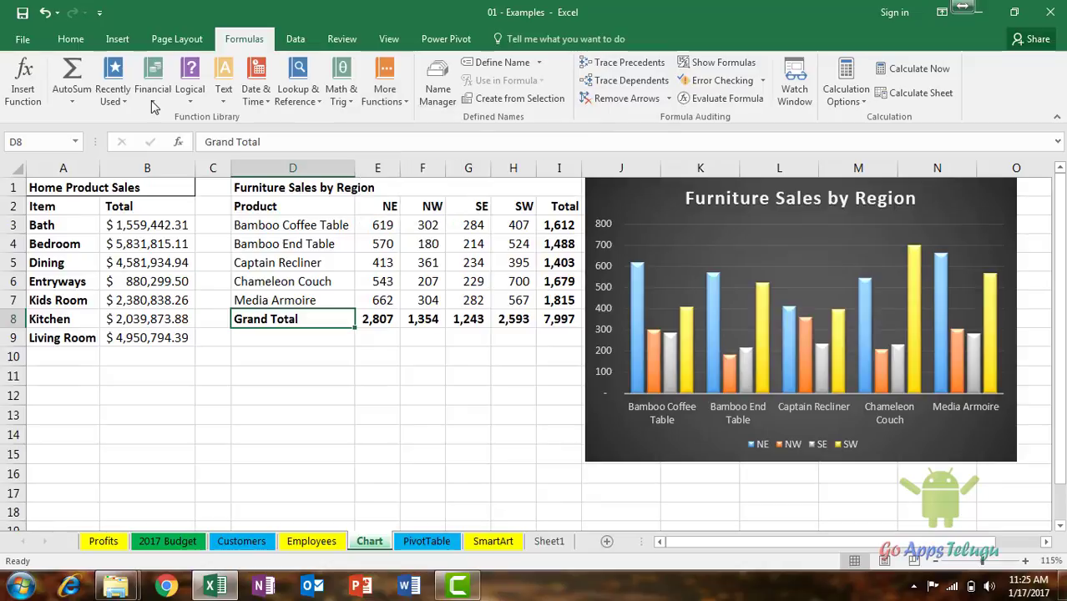
left_click(152, 105)
left_click_drag(252, 171, 299, 380)
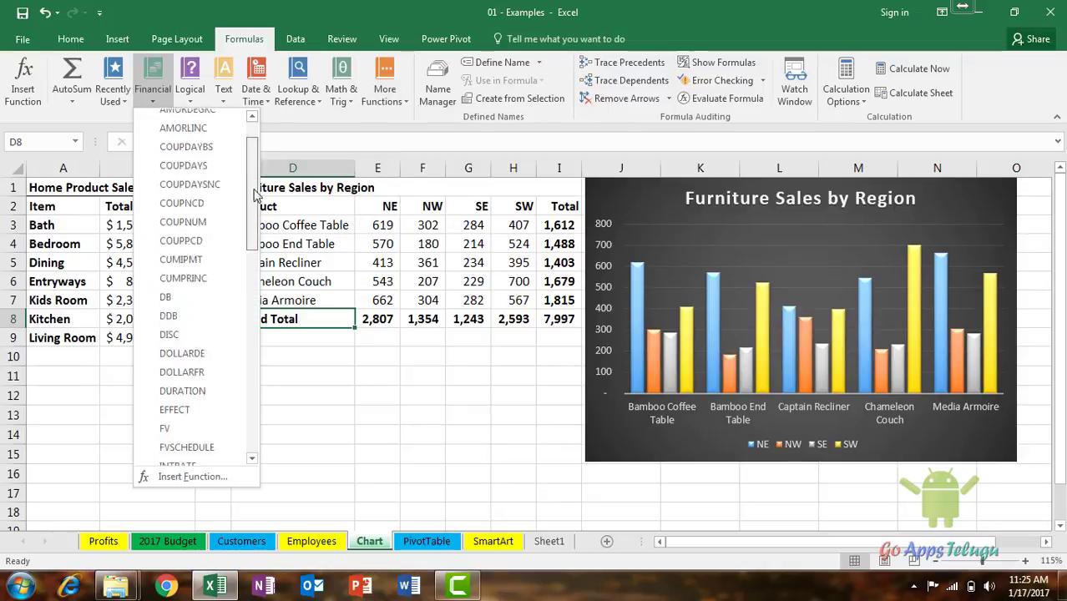
left_click(299, 379)
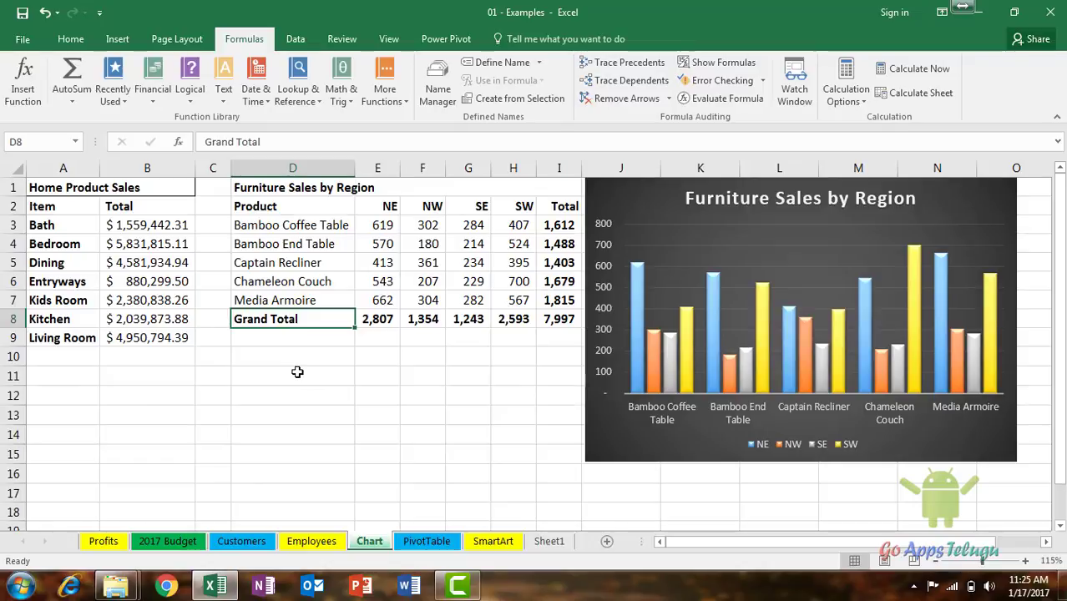
On the SmartArt sheet, select the report banner, then the CEO box to show the org chart's text outline
left_click(504, 545)
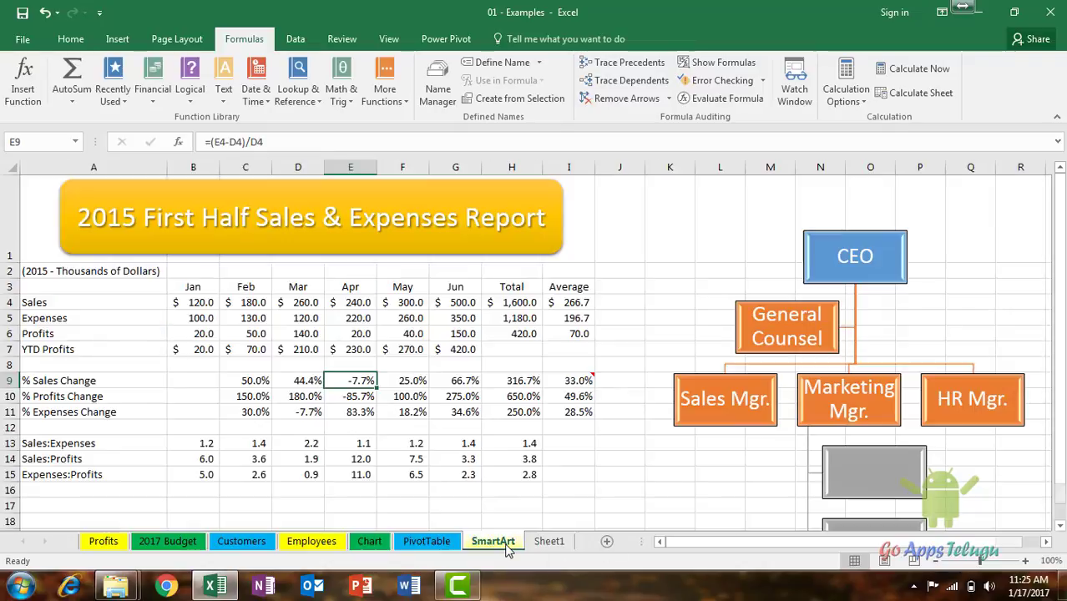
left_click(445, 196)
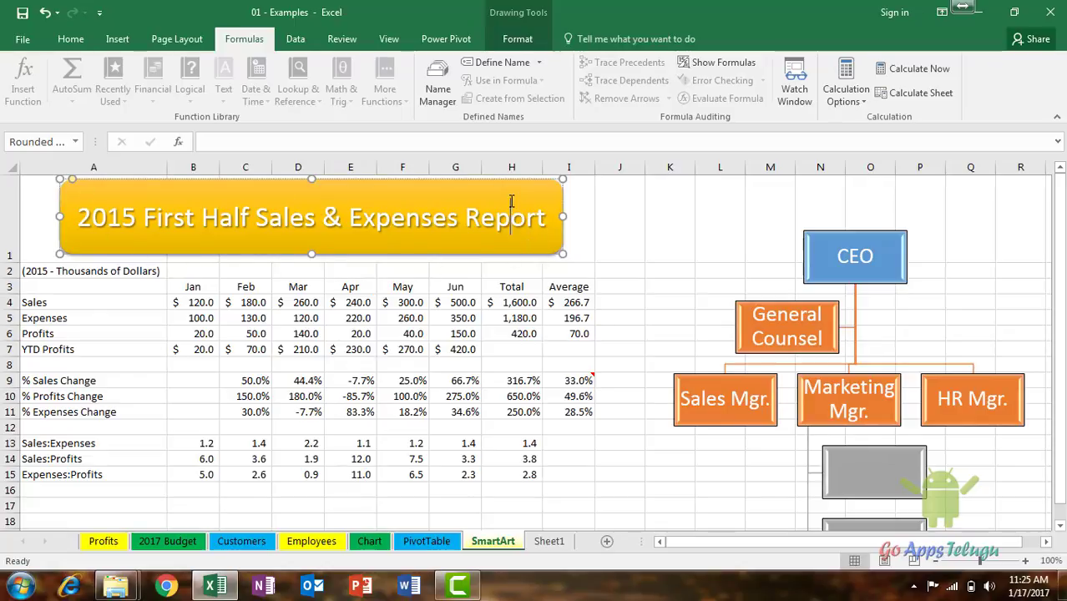
left_click(872, 260)
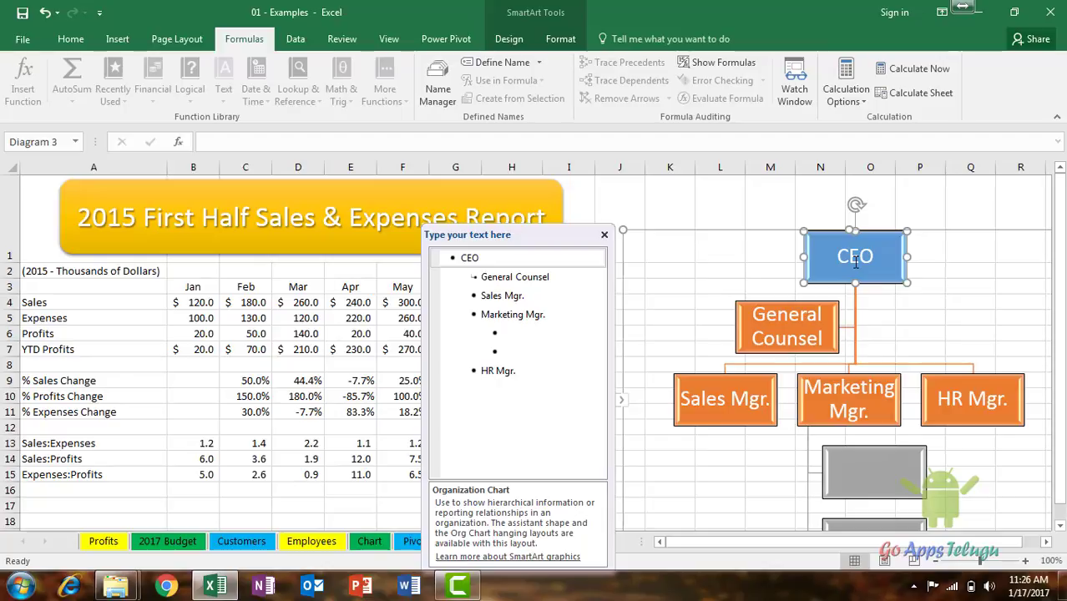
Deselect the CEO box and click cell K1 to close the org chart's text outline
left_click(708, 336)
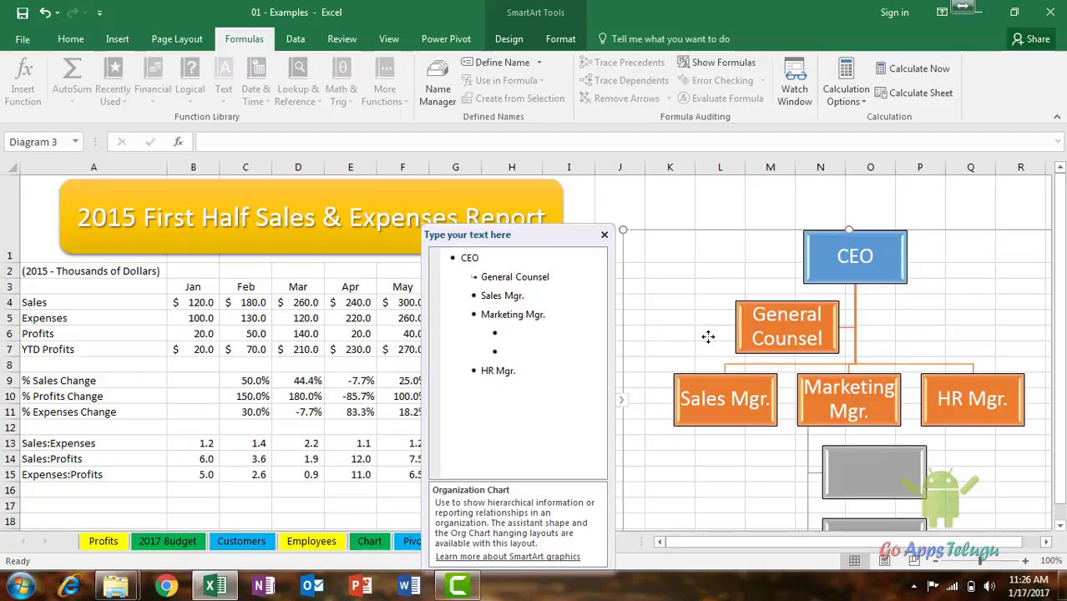
scroll(708, 336, "down", 3)
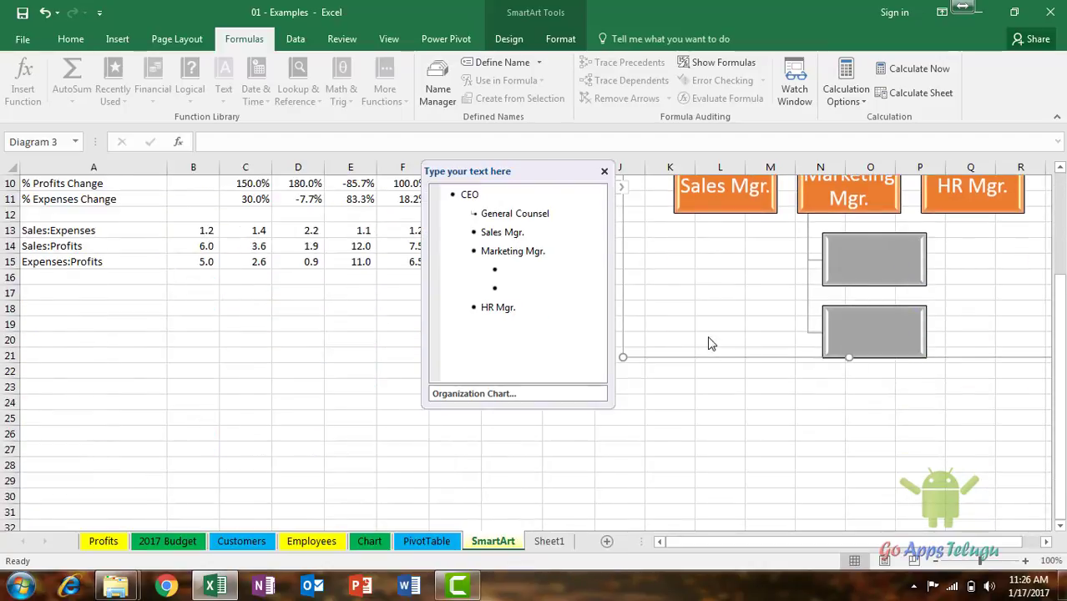
scroll(708, 338, "up", 1)
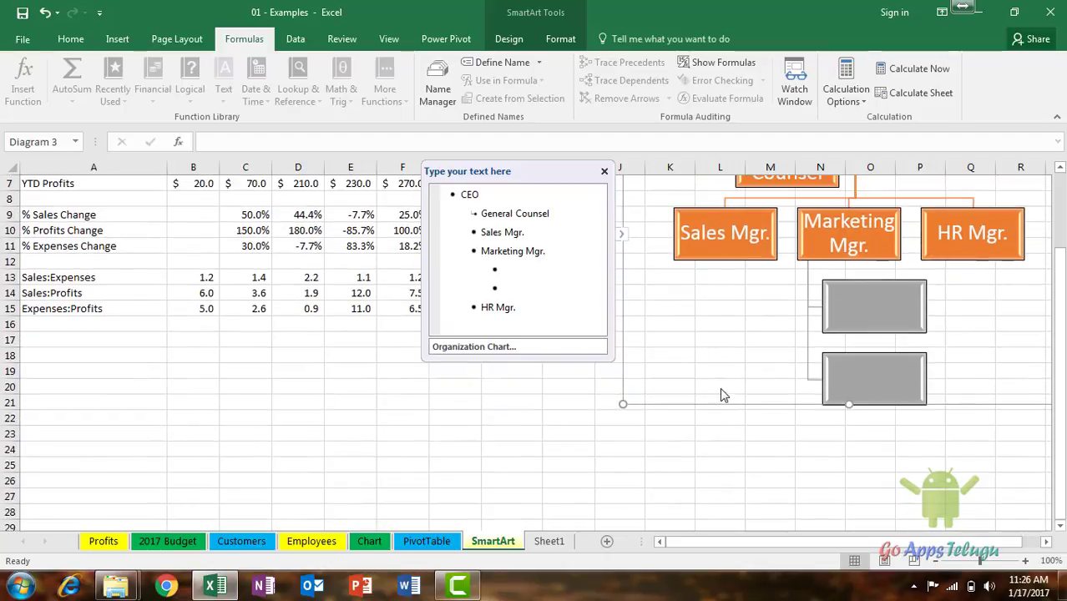
scroll(719, 387, "up", 2)
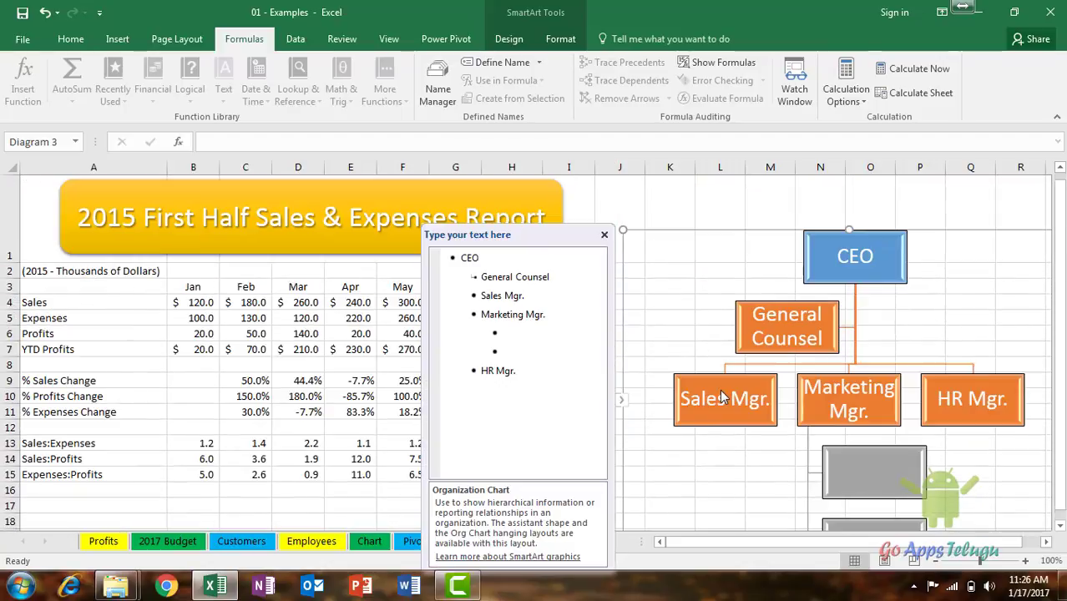
left_click(654, 208)
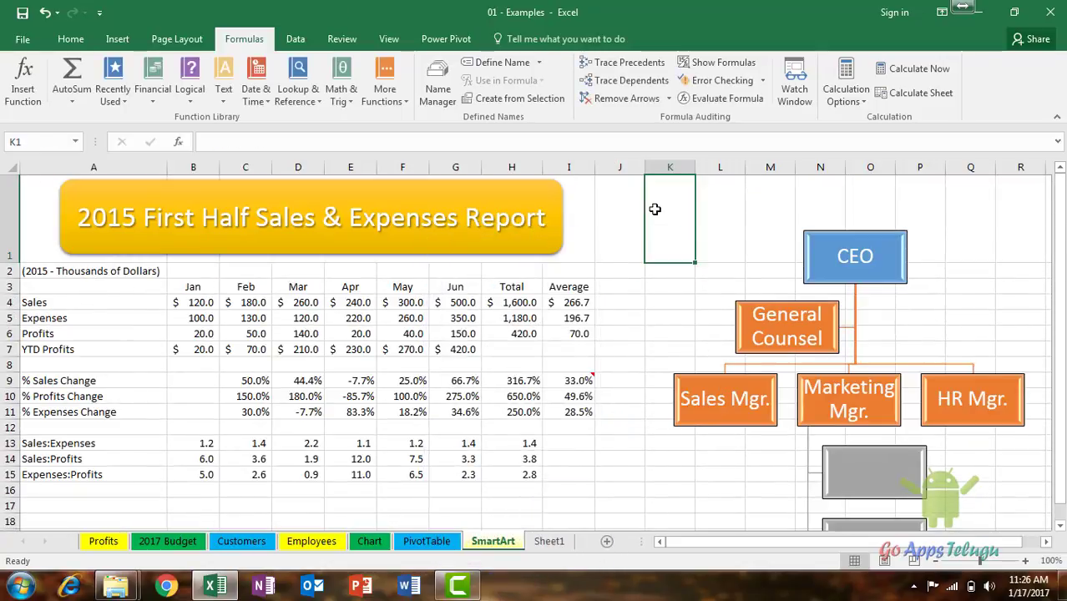